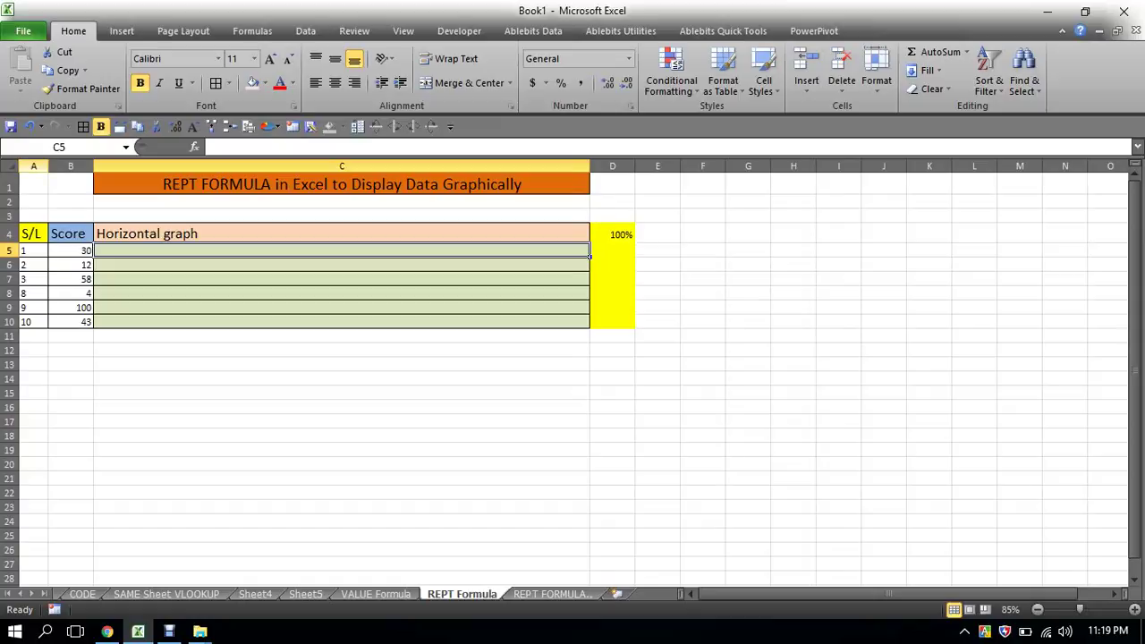
{"action": "left_click", "coordinate": [33, 165]}
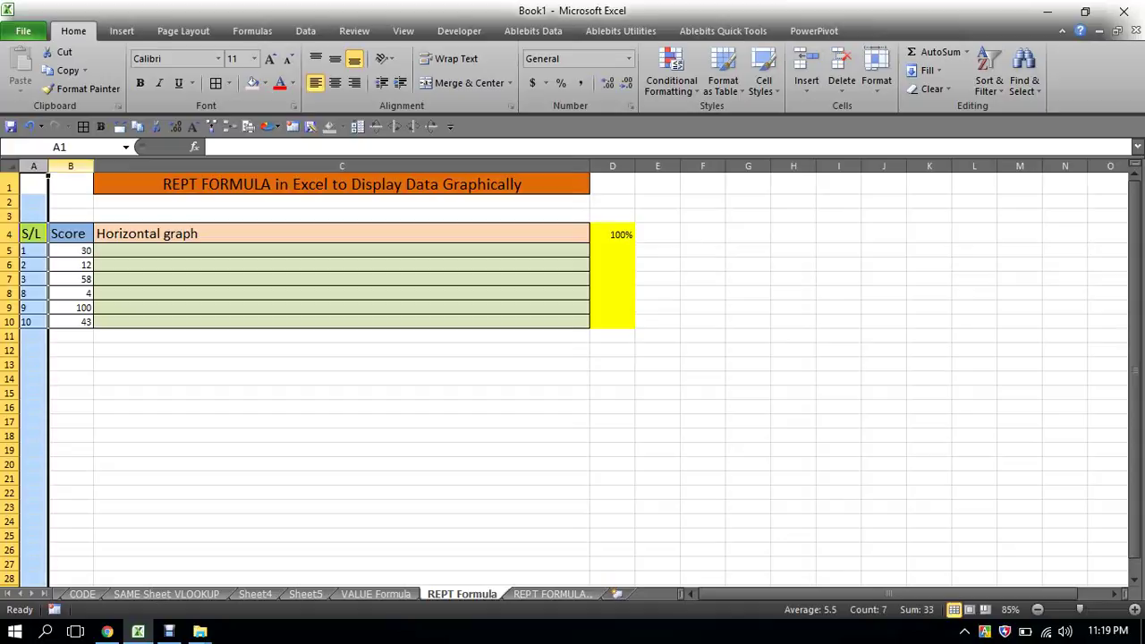
{"action": "left_click", "coordinate": [71, 165]}
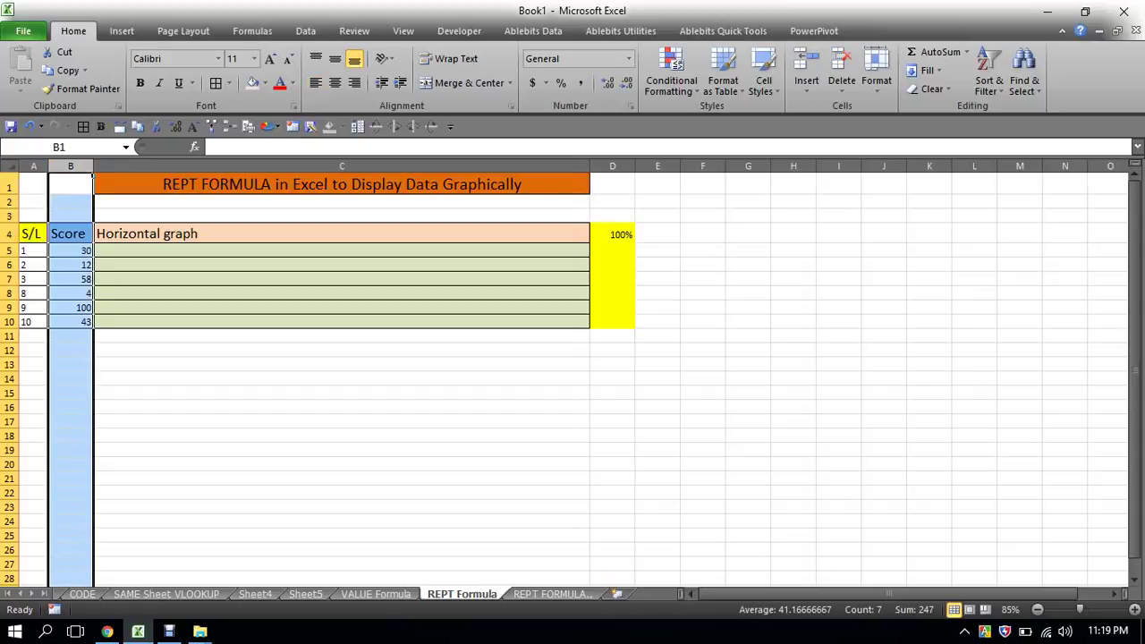
{"action": "left_click", "coordinate": [340, 250]}
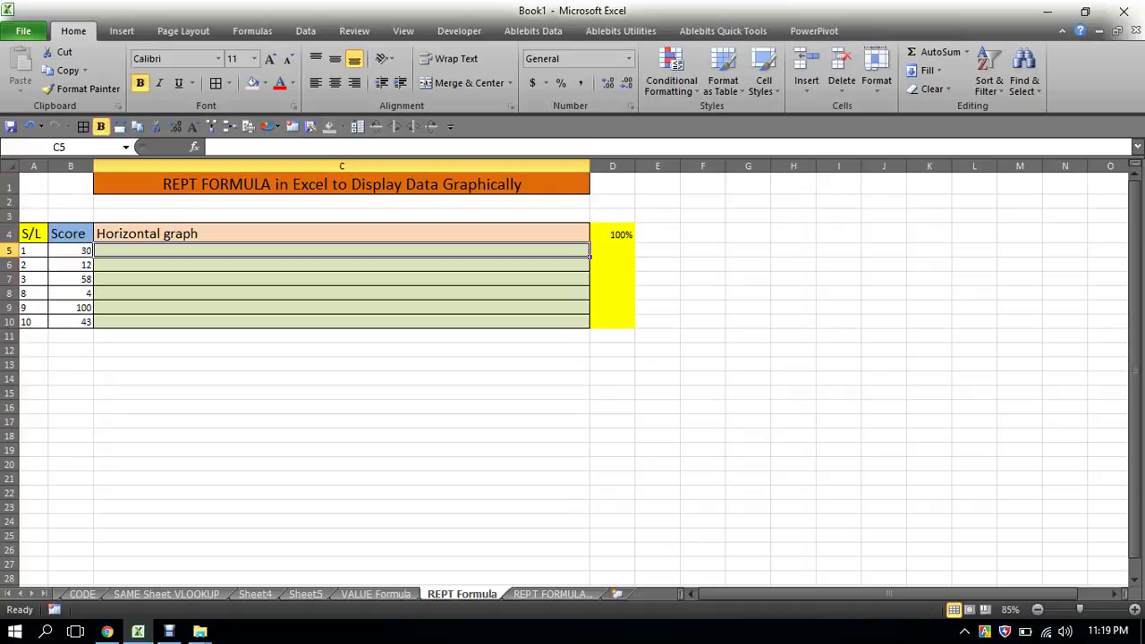
{"action": "left_click", "coordinate": [612, 165]}
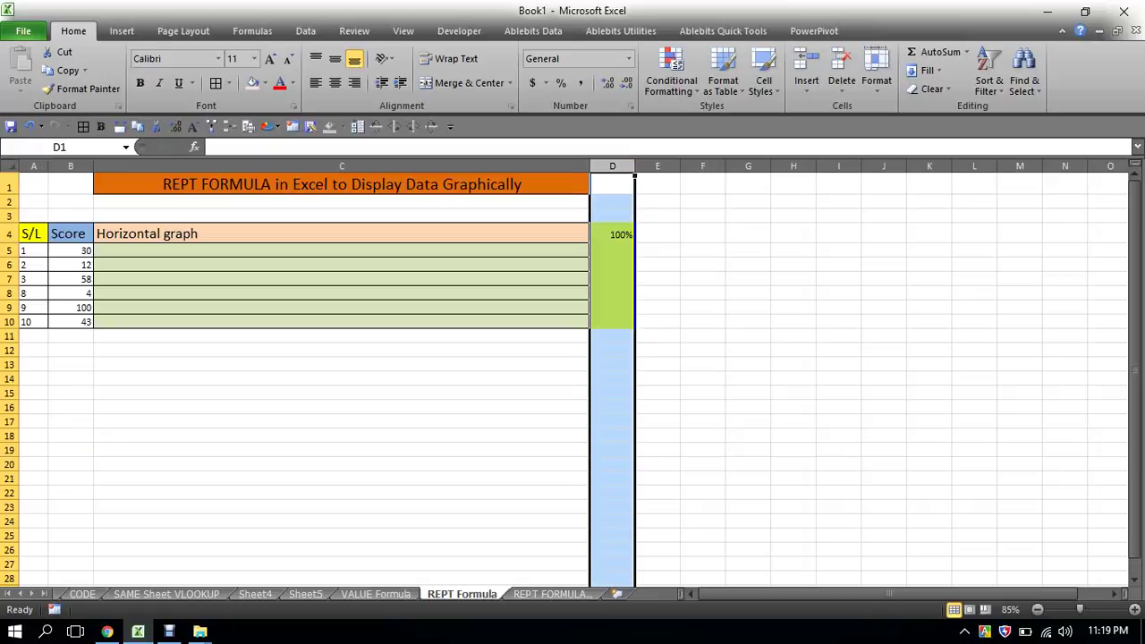
Step: Enter the formula =REPT("|",B5) in C5 to draw a horizontal bar from the first score
{"action": "left_click", "coordinate": [587, 254]}
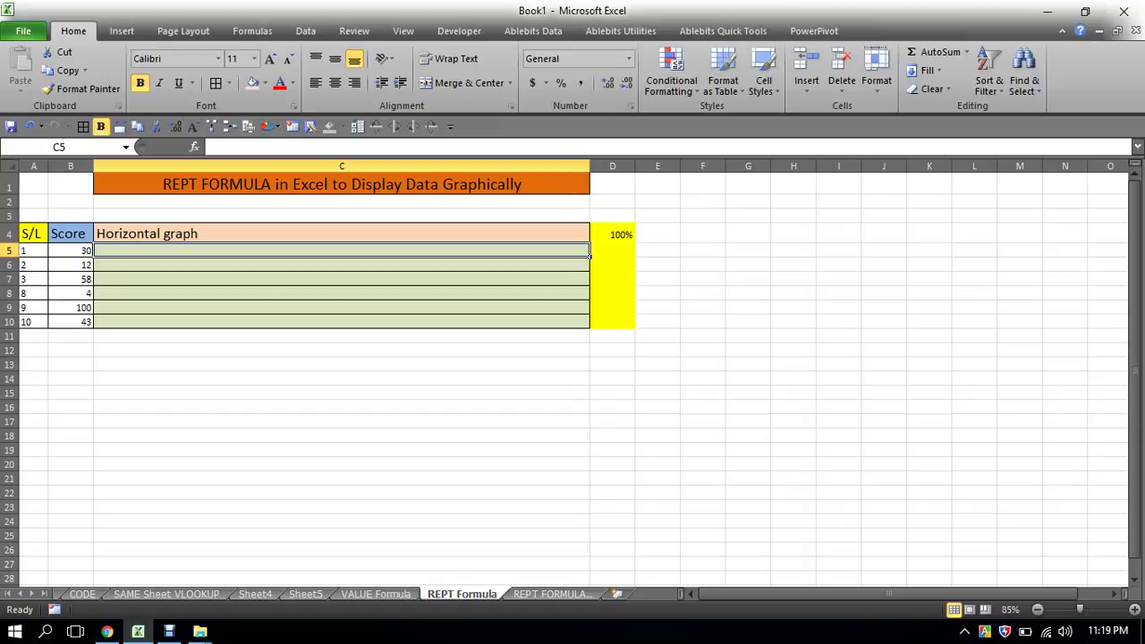
{"action": "type", "text": "="}
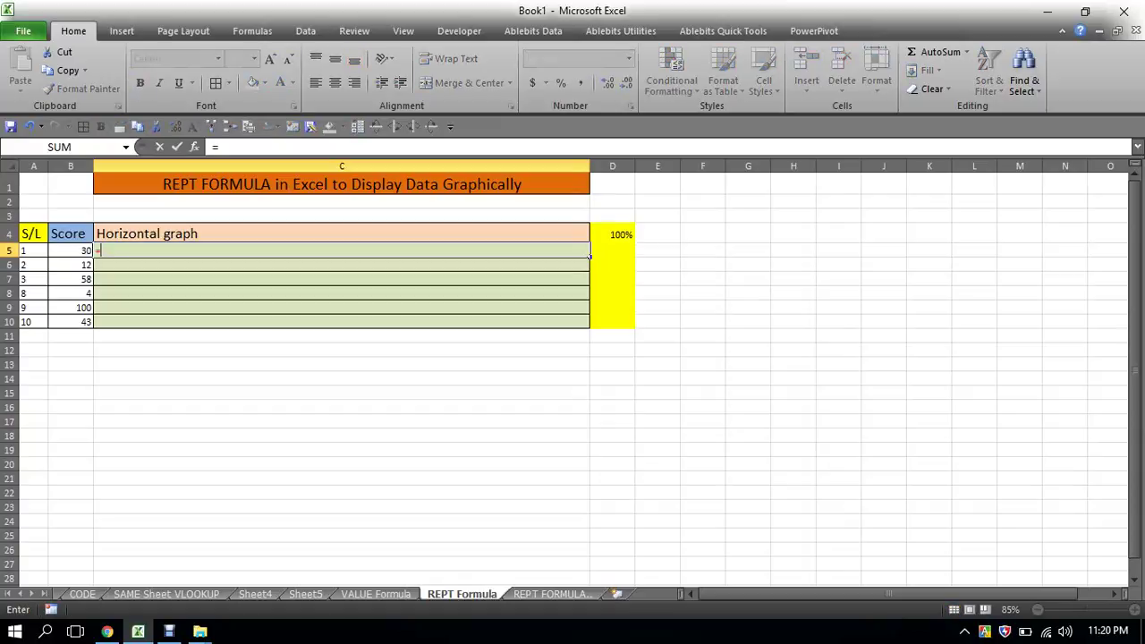
{"action": "type", "text": "re"}
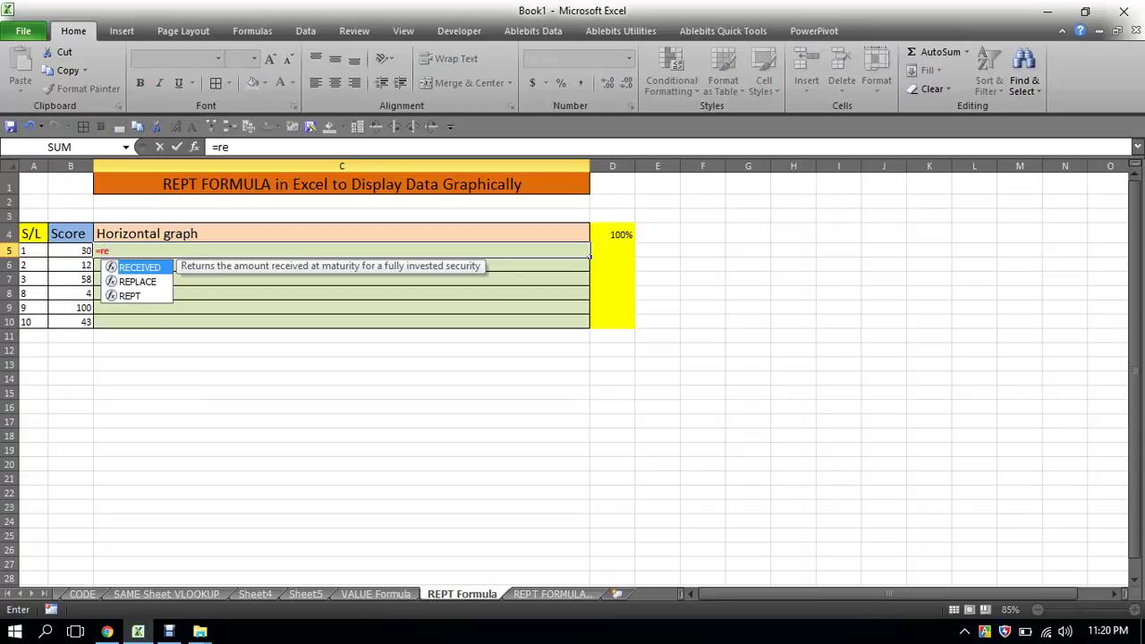
{"action": "key", "text": "Down"}
{"action": "key", "text": "Down"}
{"action": "key", "text": "Tab"}
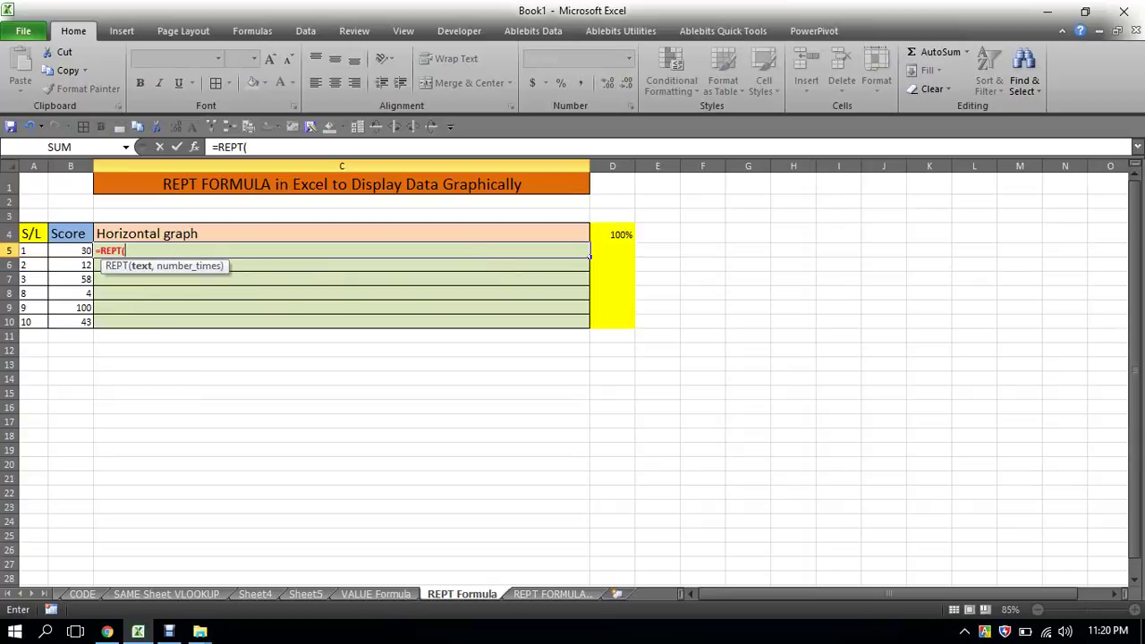
{"action": "type", "text": "\""}
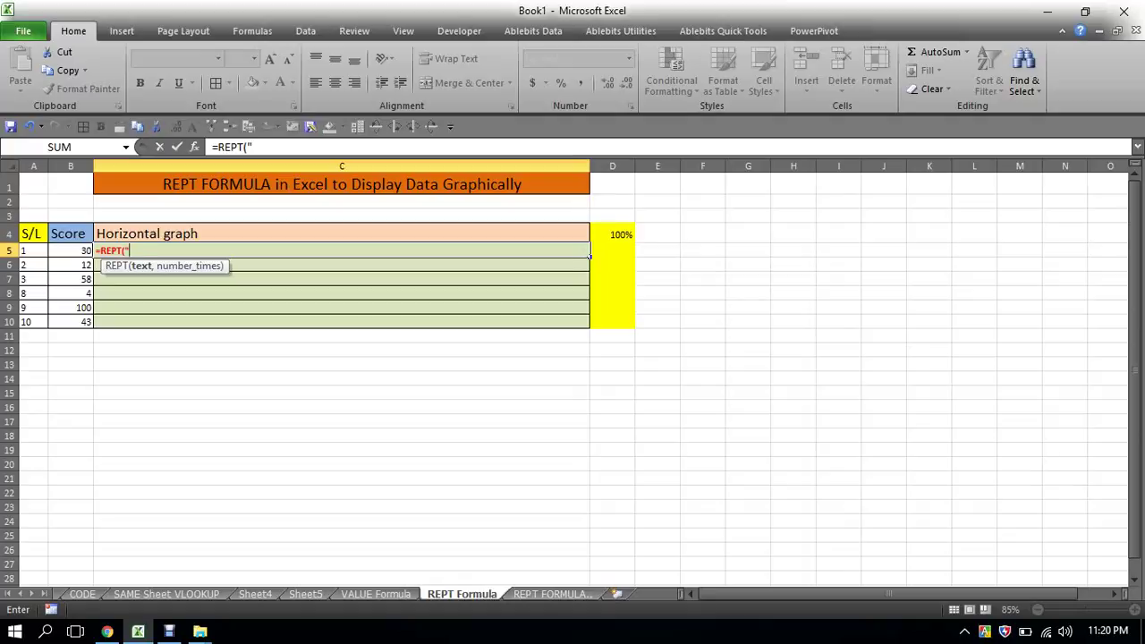
{"action": "type", "text": "|\","}
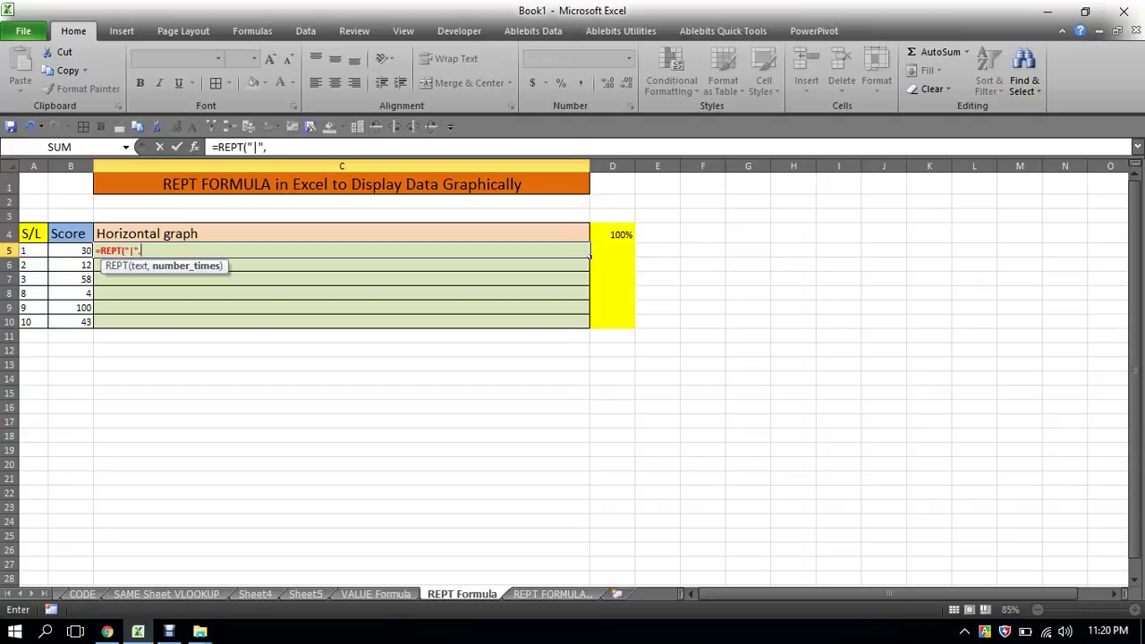
{"action": "key", "text": "Left"}
{"action": "type", "text": ")"}
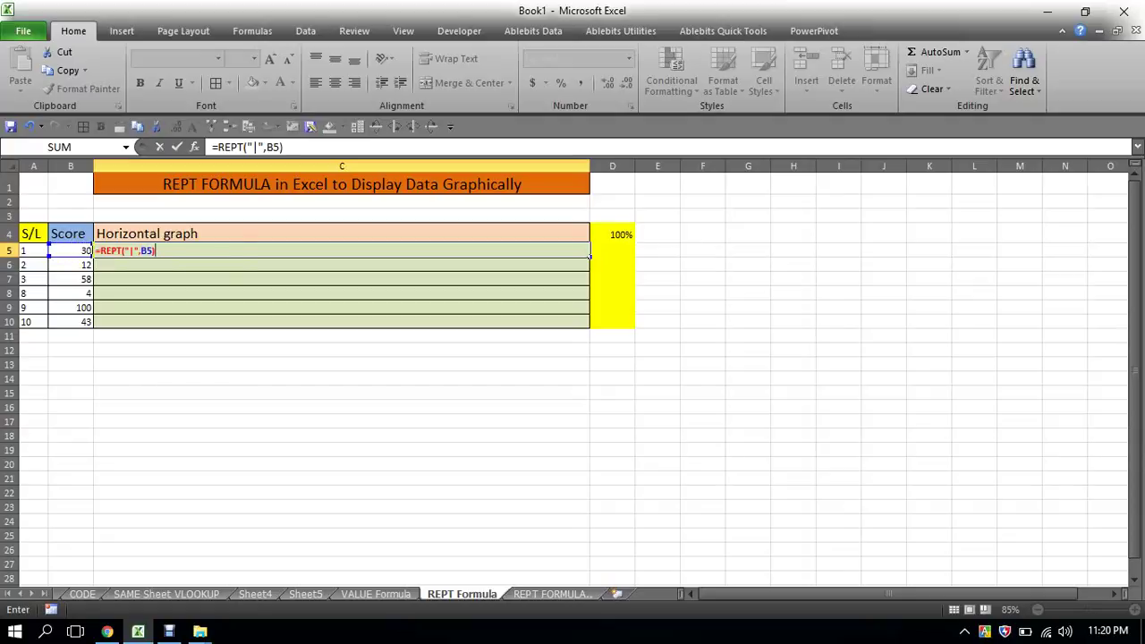
{"action": "key", "text": "Return"}
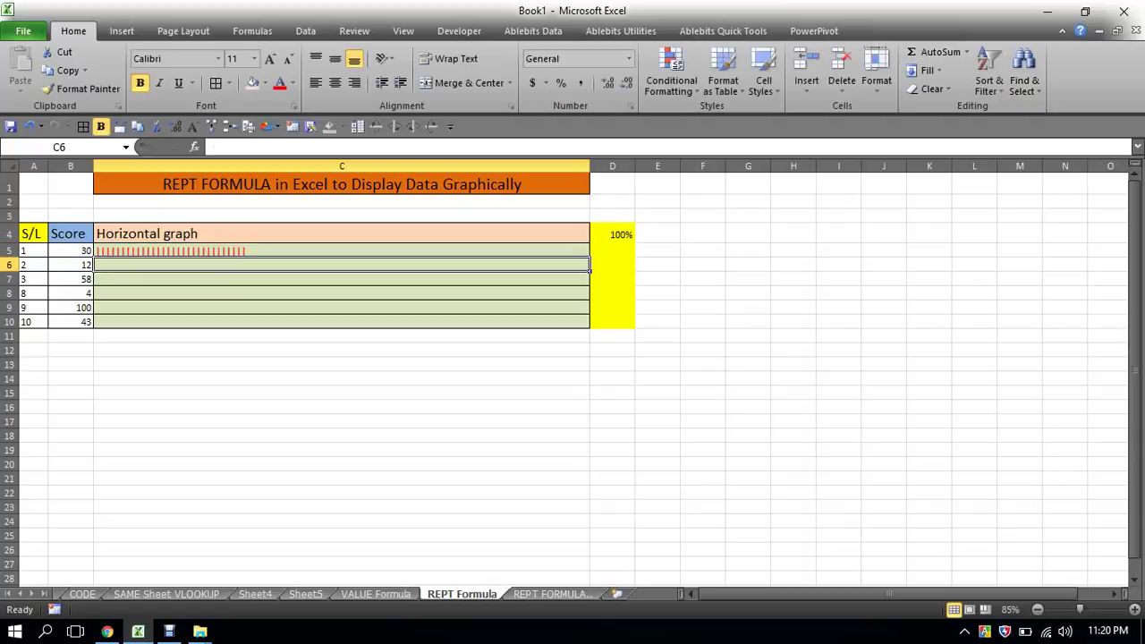
Step: Fill the REPT formula from C5 down to C10
{"action": "left_click", "coordinate": [341, 250]}
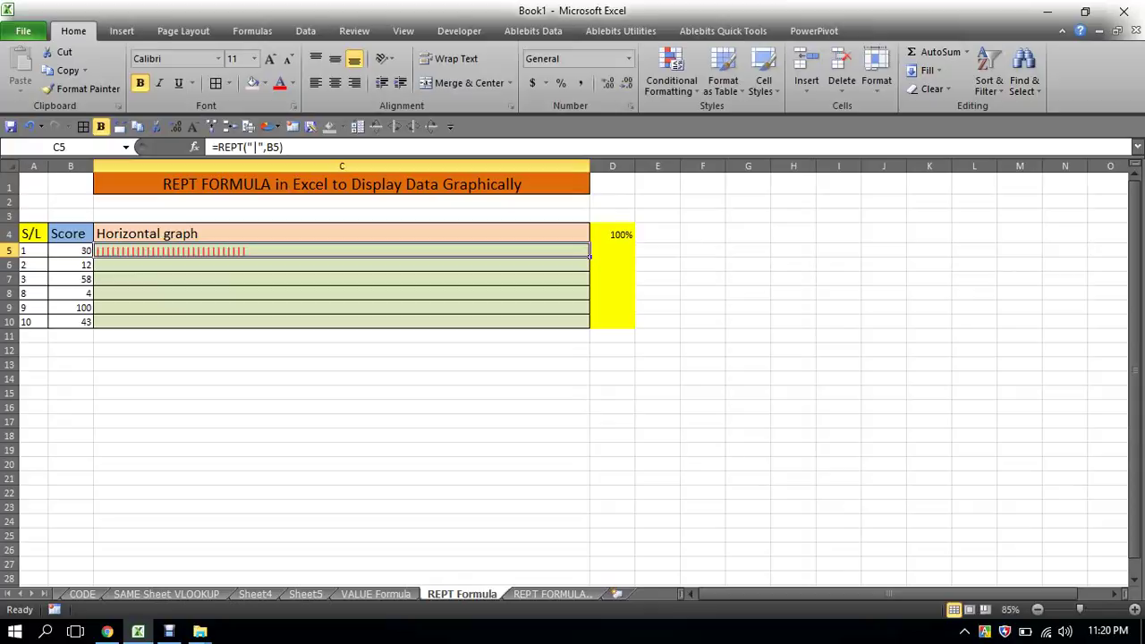
{"action": "left_click_drag", "start_coordinate": [589, 254], "coordinate": [589, 327]}
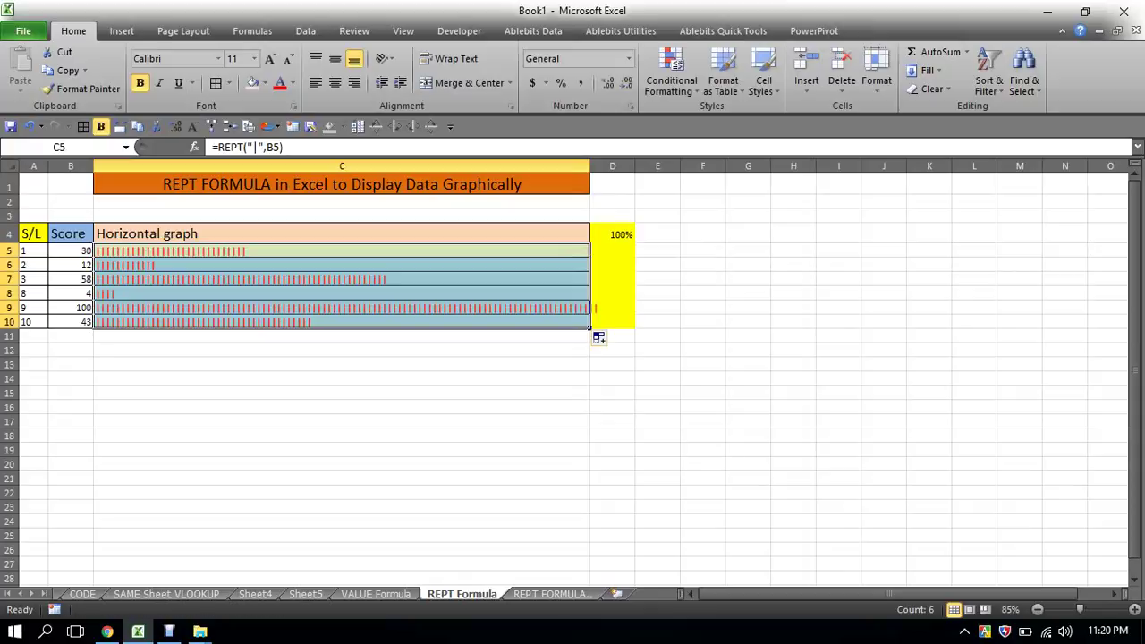
Step: Compare the scores in column B with their bars in the Horizontal graph column, including where the row 9 bar extends into column D
{"action": "left_click", "coordinate": [340, 435]}
{"action": "left_click_drag", "start_coordinate": [340, 250], "coordinate": [340, 322]}
{"action": "key", "text": "ctrl+b"}
{"action": "left_click", "coordinate": [70, 251]}
{"action": "left_click", "coordinate": [341, 251]}
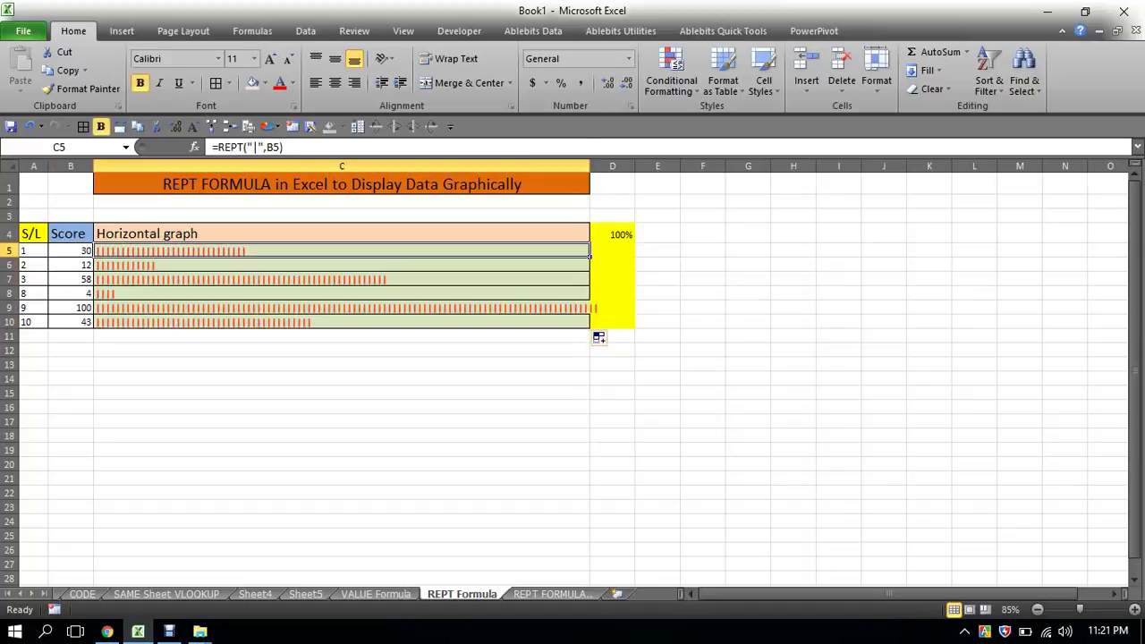
{"action": "left_click", "coordinate": [70, 264]}
{"action": "left_click", "coordinate": [341, 265]}
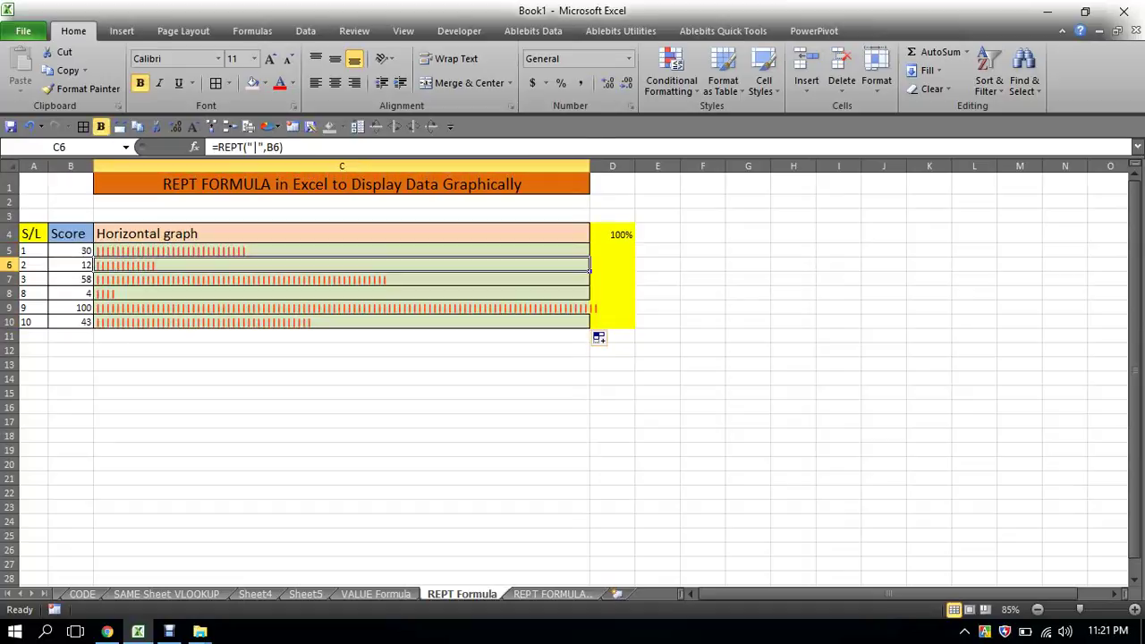
{"action": "left_click", "coordinate": [89, 280]}
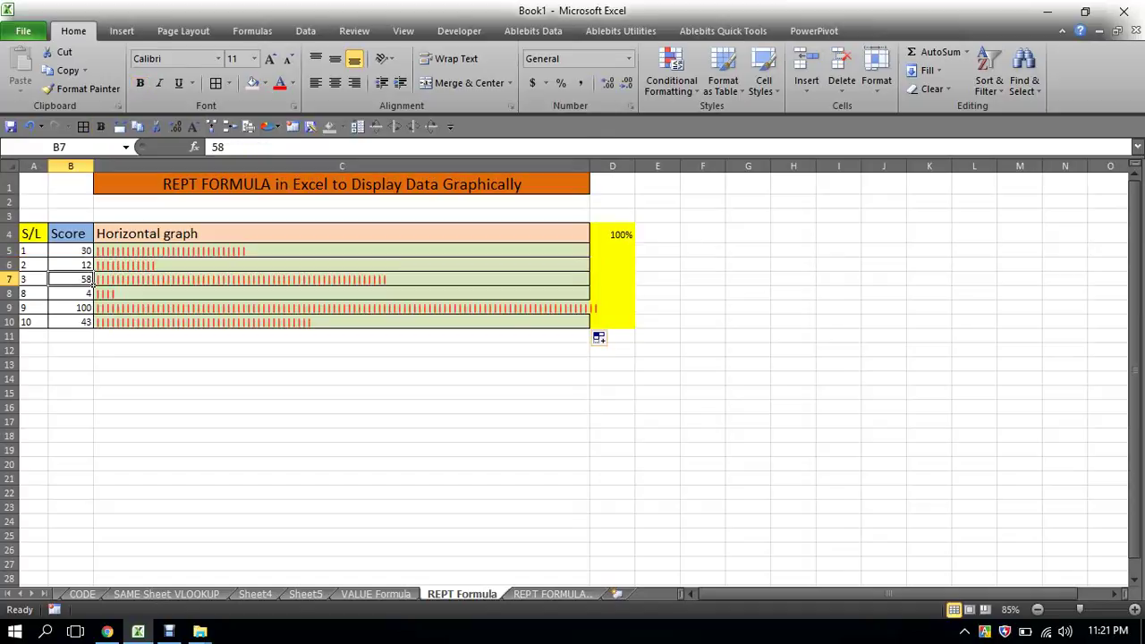
{"action": "left_click", "coordinate": [94, 280]}
{"action": "left_click", "coordinate": [90, 307]}
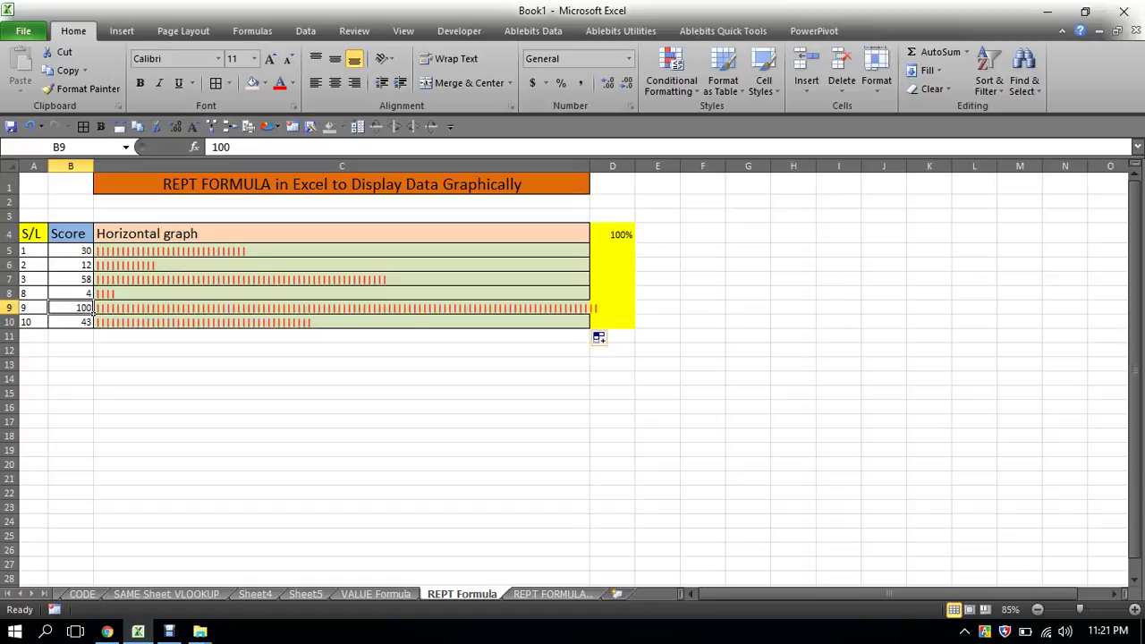
{"action": "left_click", "coordinate": [612, 307]}
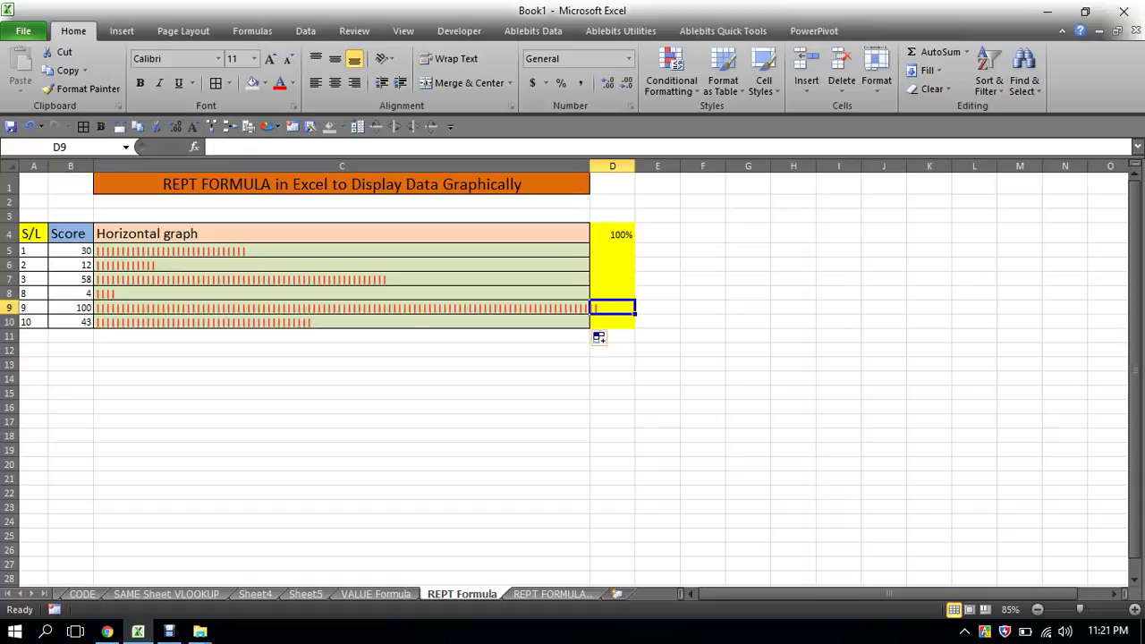
Step: Set the font colour of the bars in C5:C10 to the standard red
{"action": "left_click_drag", "start_coordinate": [573, 251], "coordinate": [581, 324]}
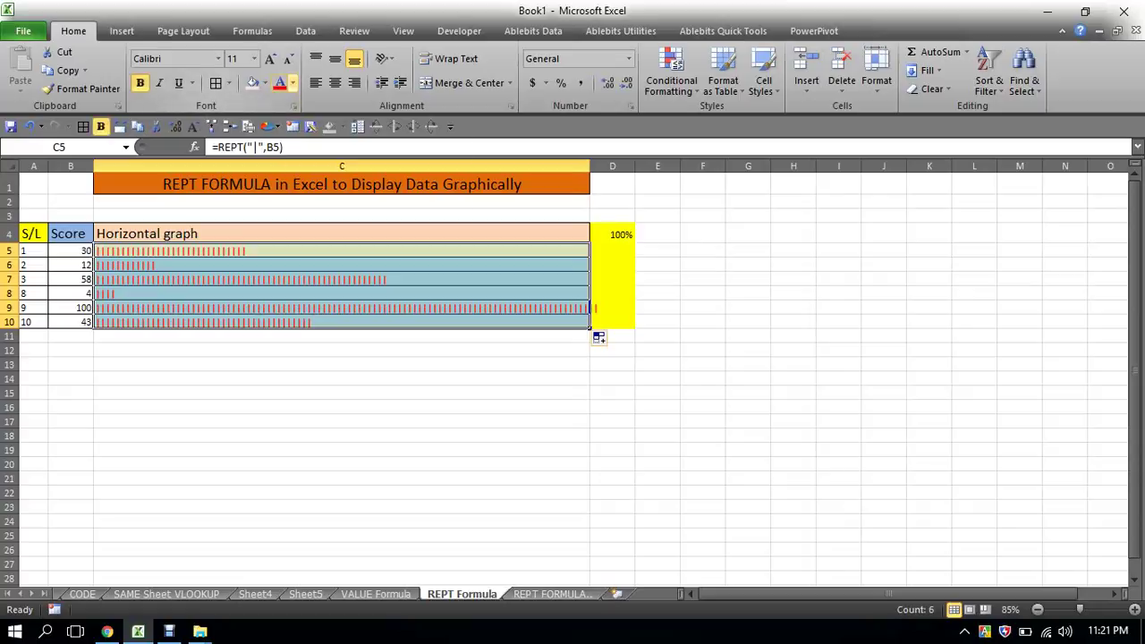
{"action": "left_click", "coordinate": [292, 83]}
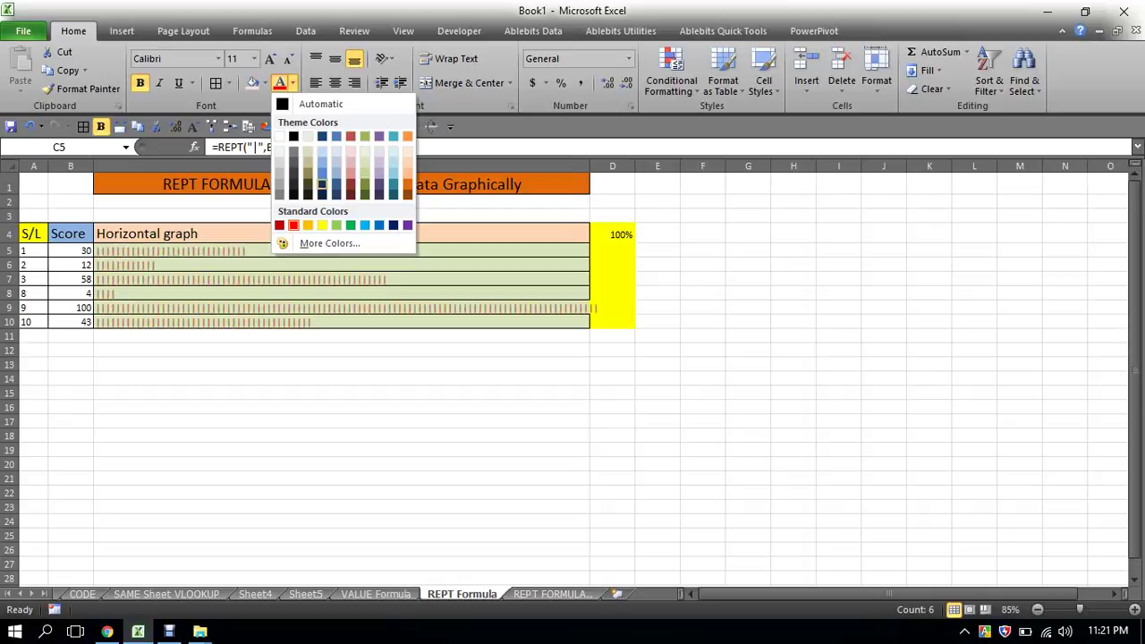
{"action": "left_click", "coordinate": [293, 224]}
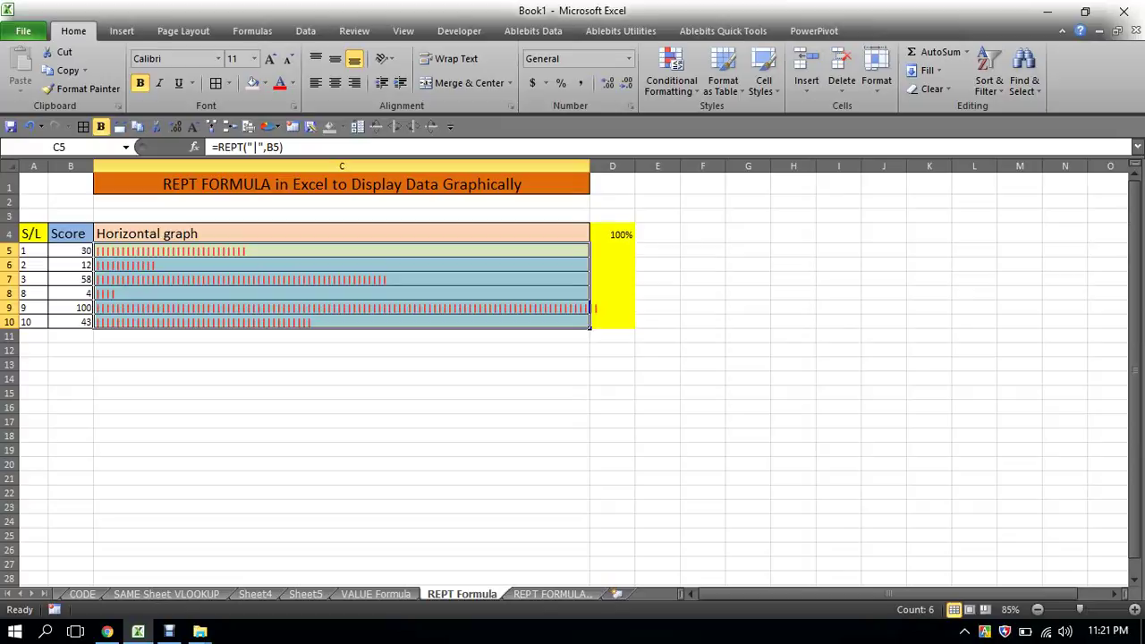
Step: Set the font colour of B11 to Automatic and enter a score of 150 in it
{"action": "left_click", "coordinate": [70, 335]}
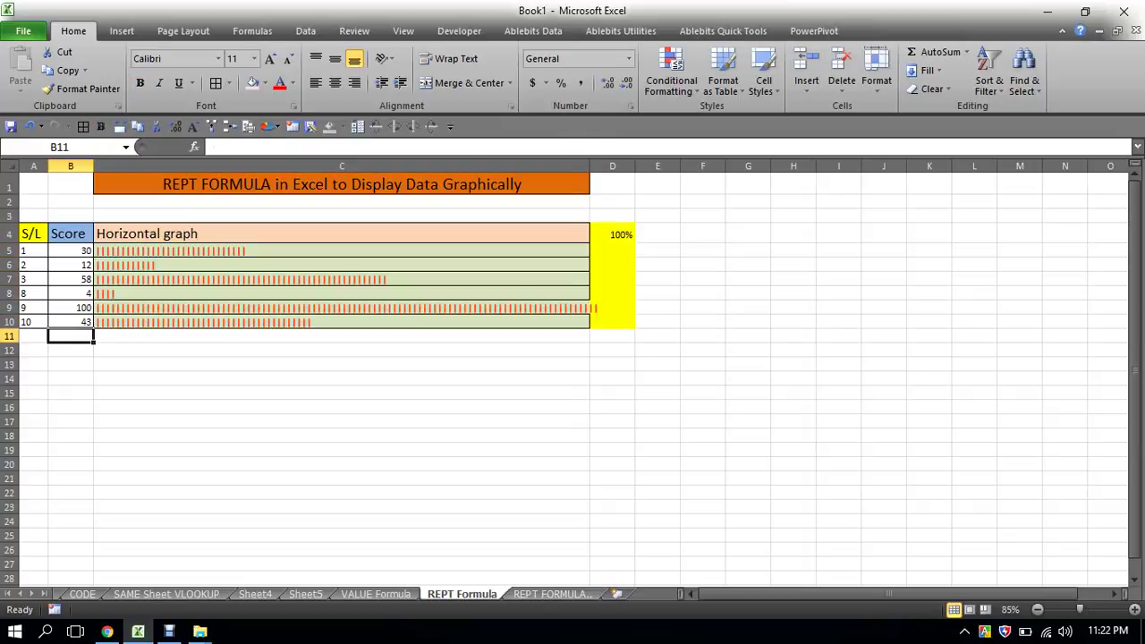
{"action": "left_click", "coordinate": [293, 82]}
{"action": "left_click", "coordinate": [308, 104]}
{"action": "type", "text": "15"}
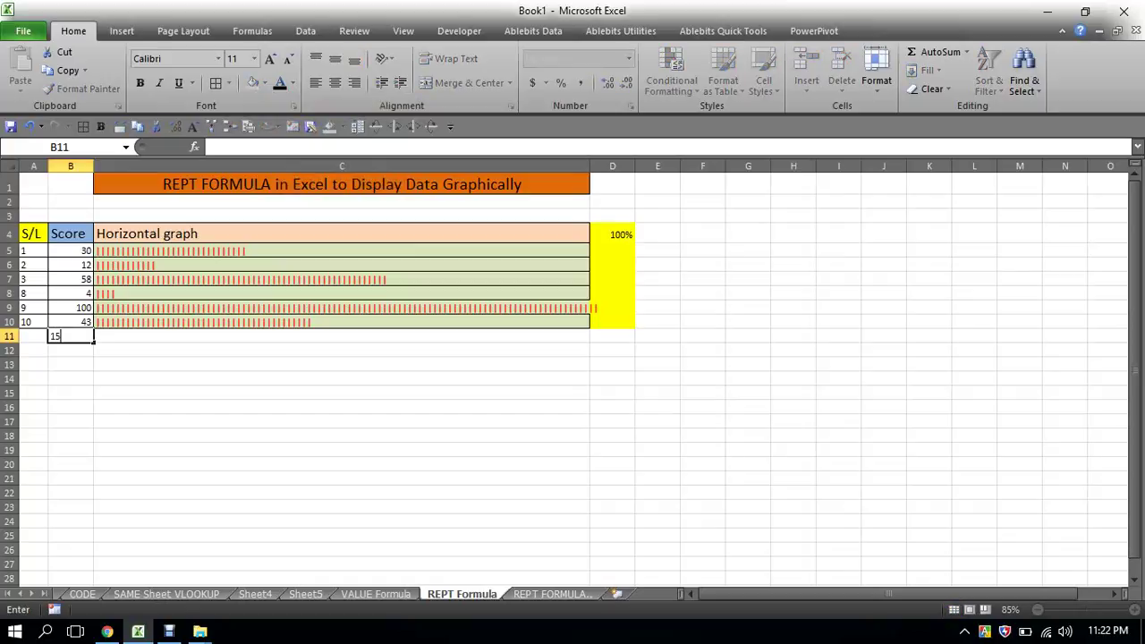
{"action": "type", "text": "0"}
{"action": "key", "text": "Return"}
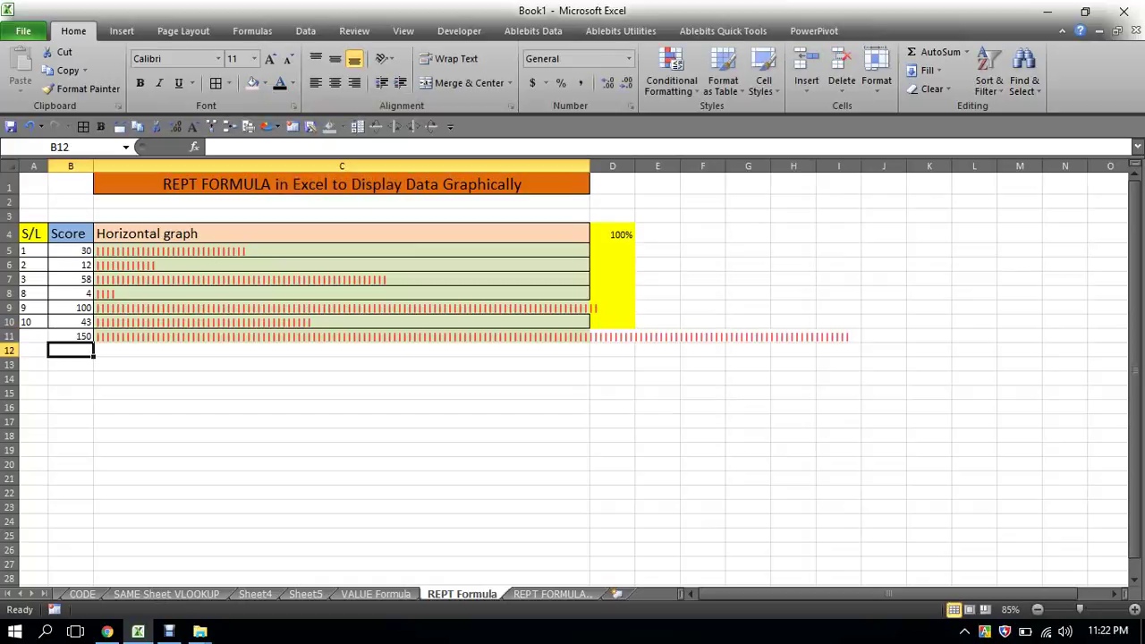
Step: Enter a score of 200 in B12
{"action": "type", "text": "2"}
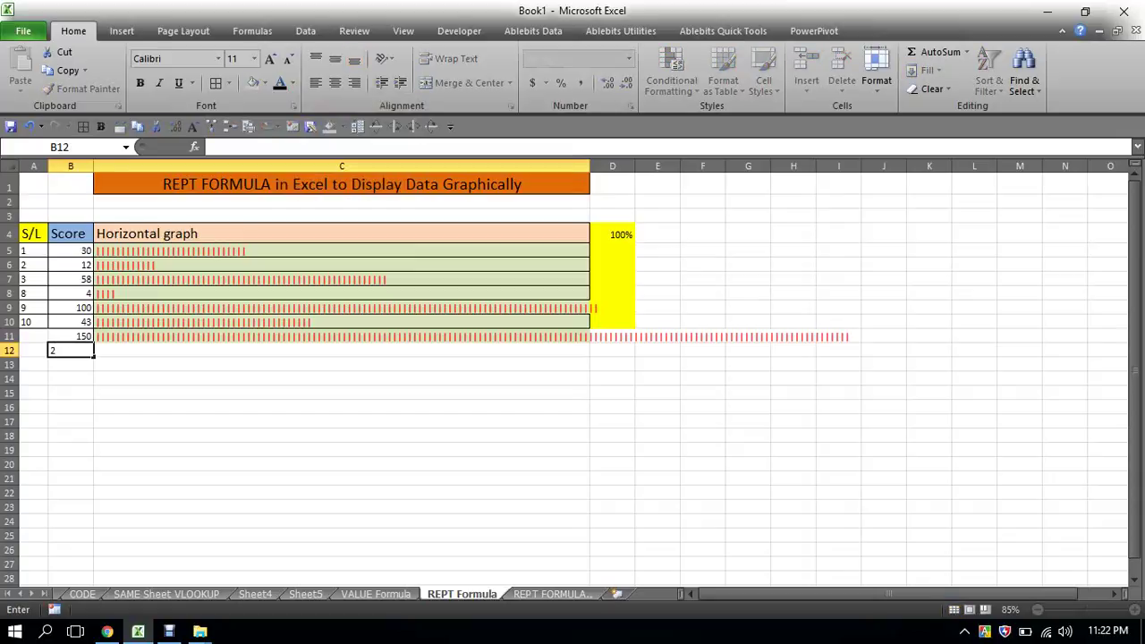
{"action": "type", "text": "00"}
{"action": "left_click", "coordinate": [340, 464]}
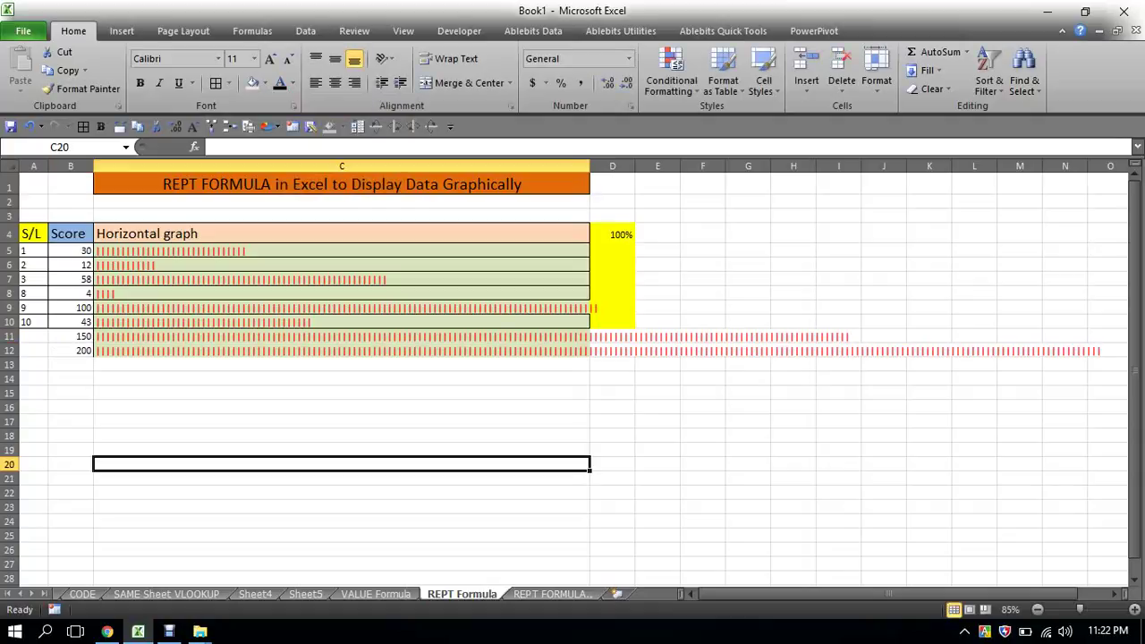
Step: Add borders to the scores in B11:B12 and extend the S/L number series from A9:A10 down to A12
{"action": "left_click_drag", "start_coordinate": [76, 336], "coordinate": [80, 351]}
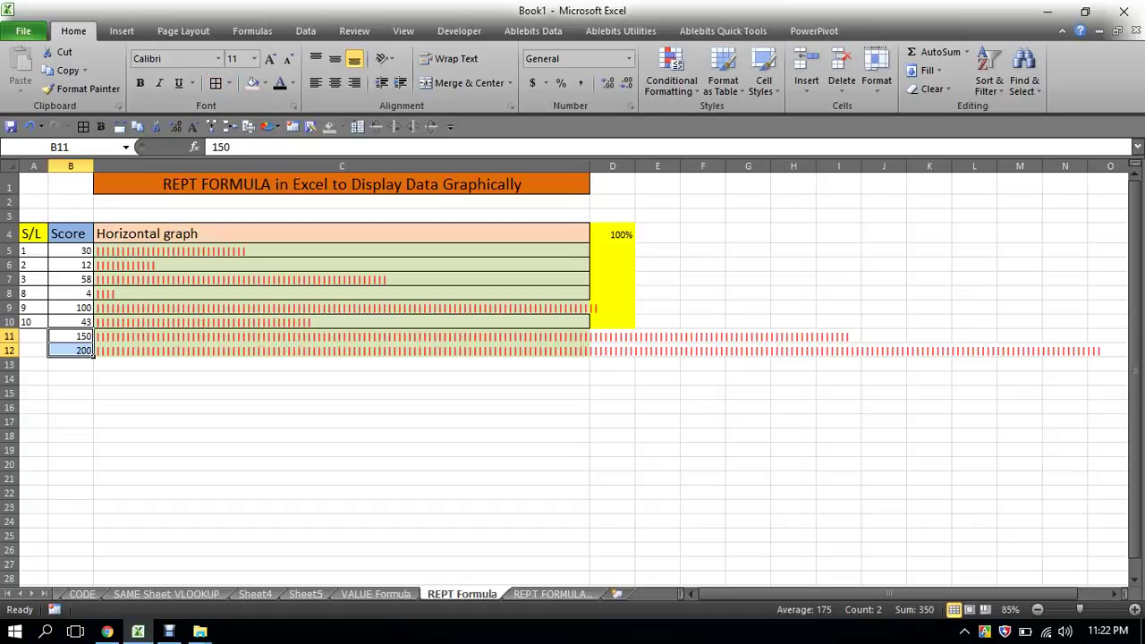
{"action": "left_click_drag", "start_coordinate": [27, 308], "coordinate": [46, 327]}
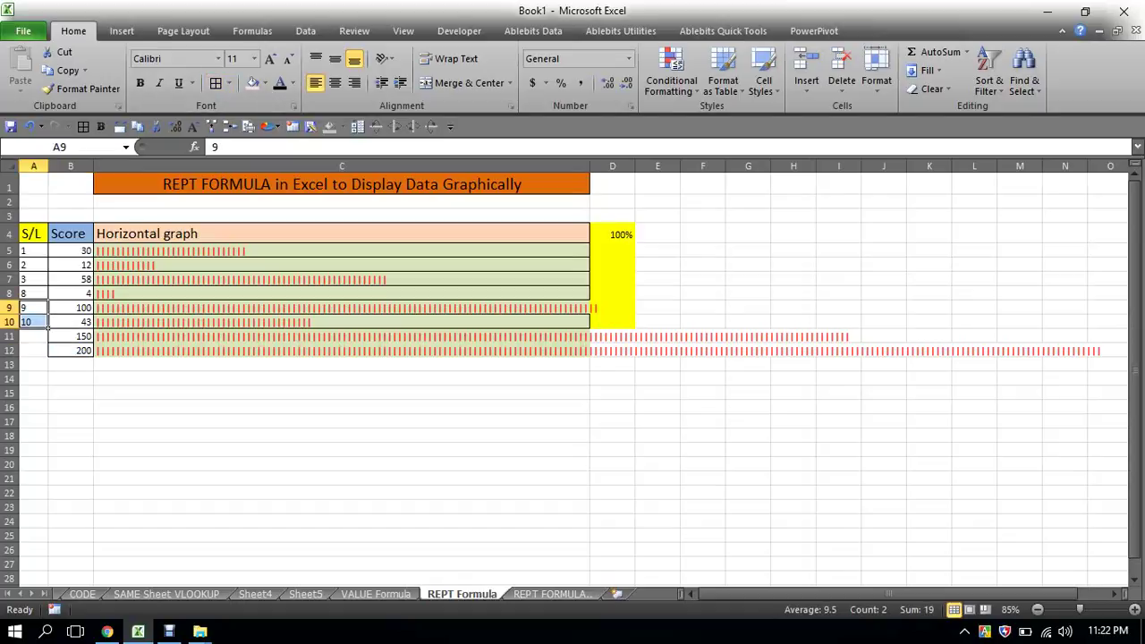
{"action": "left_click_drag", "start_coordinate": [47, 327], "coordinate": [53, 361]}
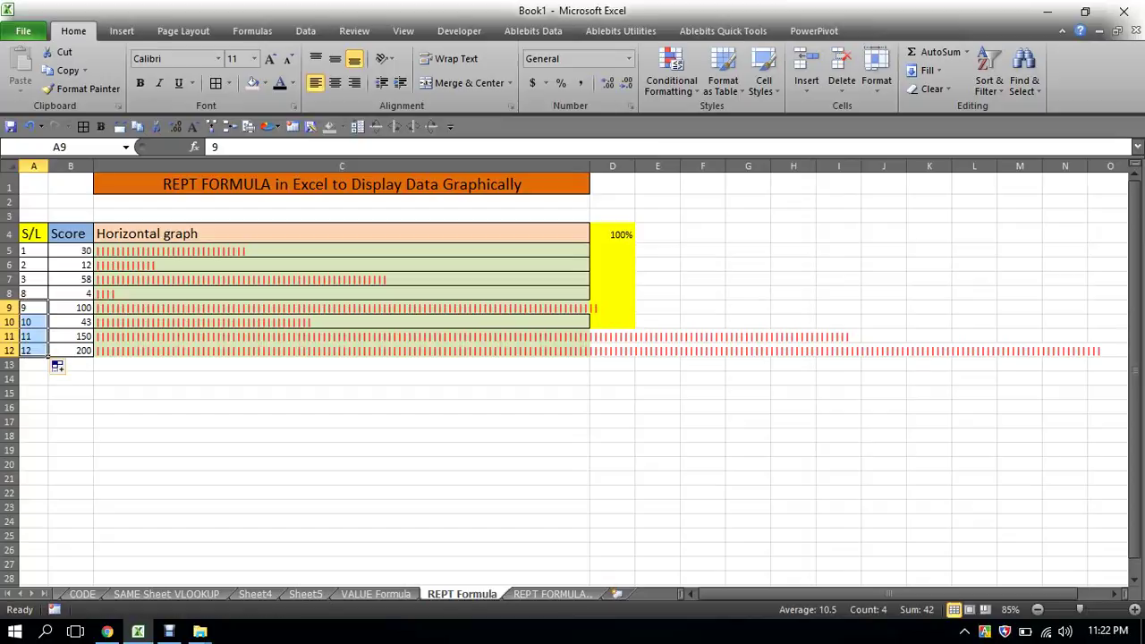
{"action": "left_click_drag", "start_coordinate": [33, 250], "coordinate": [572, 350]}
{"action": "left_click_drag", "start_coordinate": [340, 351], "coordinate": [340, 351]}
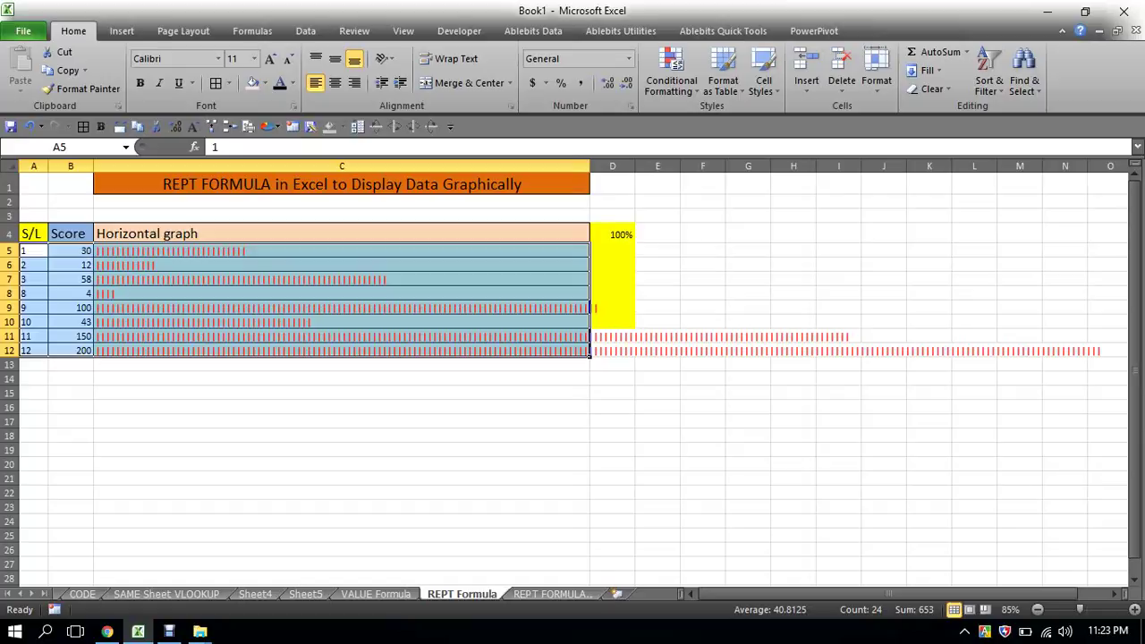
{"action": "left_click", "coordinate": [169, 631]}
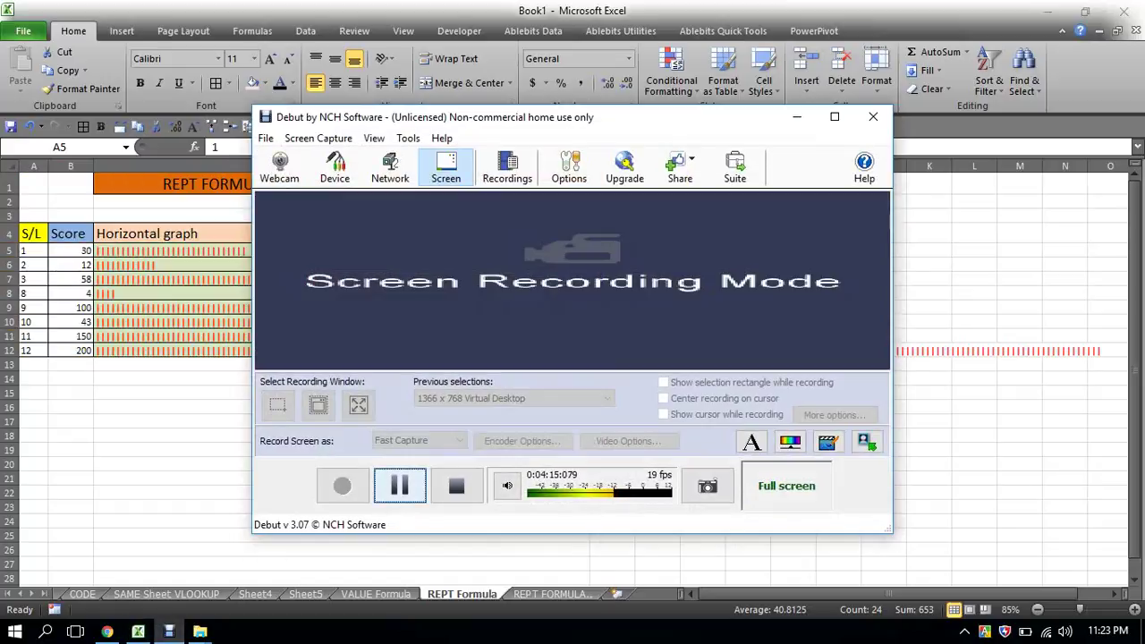